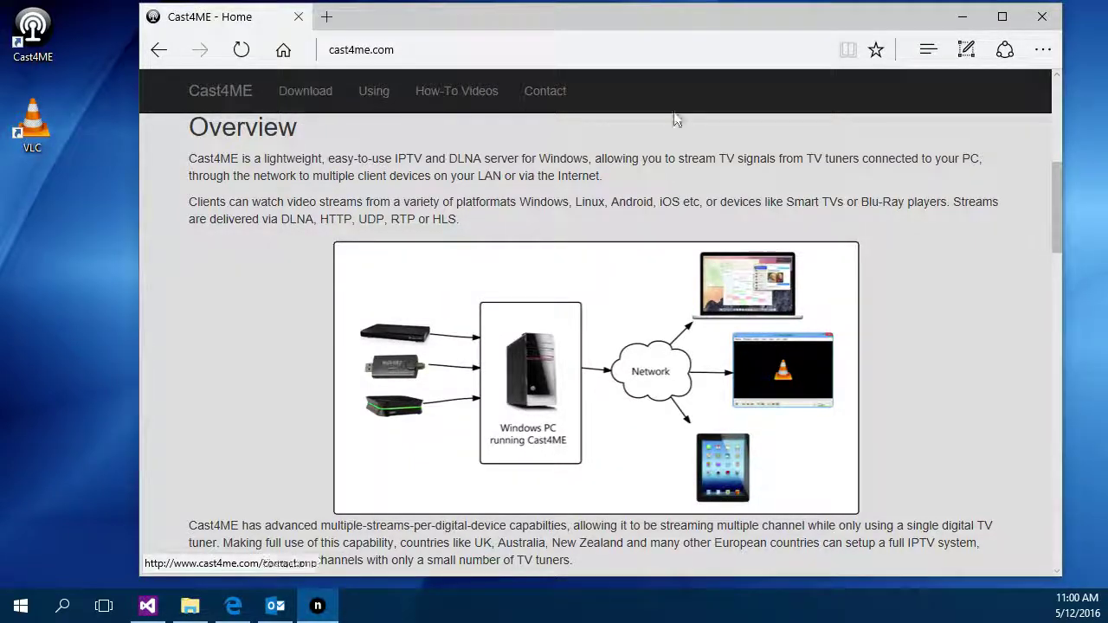
# Step: Minimize the browser, launch Cast4ME and open the setup for the WinTV HVR-930C BDA Tuner device
pyautogui.click(961, 17)
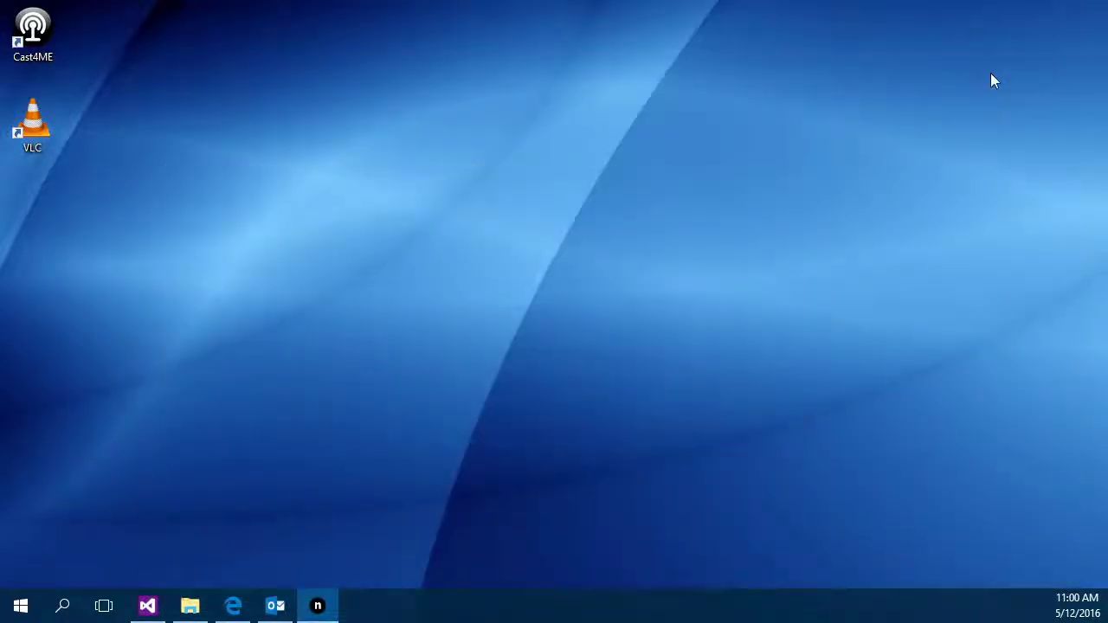
pyautogui.doubleClick(46, 29)
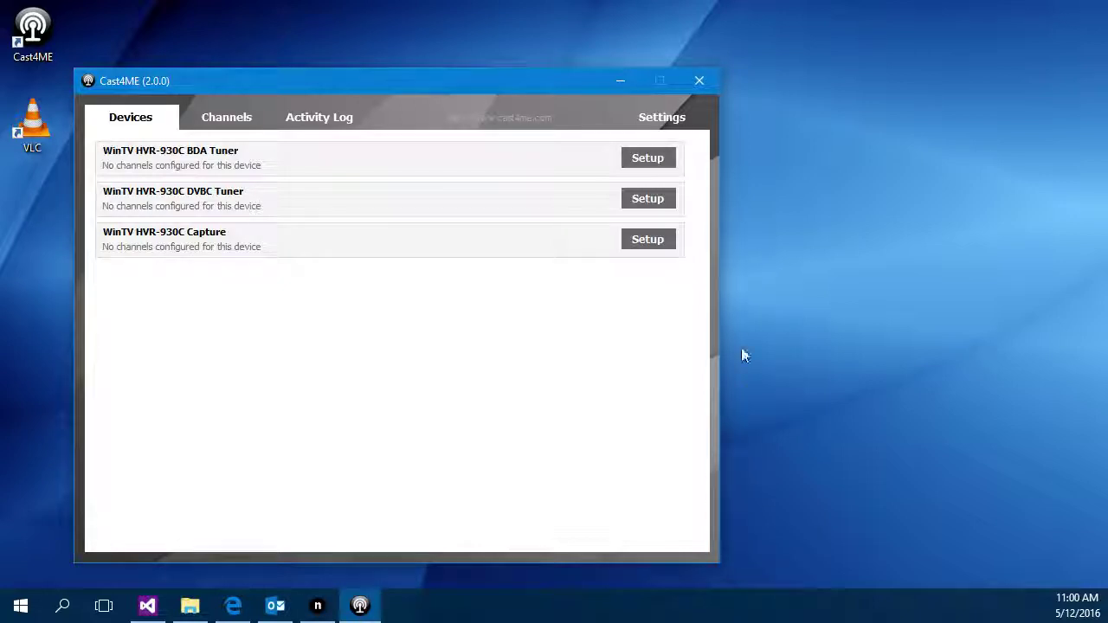
pyautogui.click(659, 165)
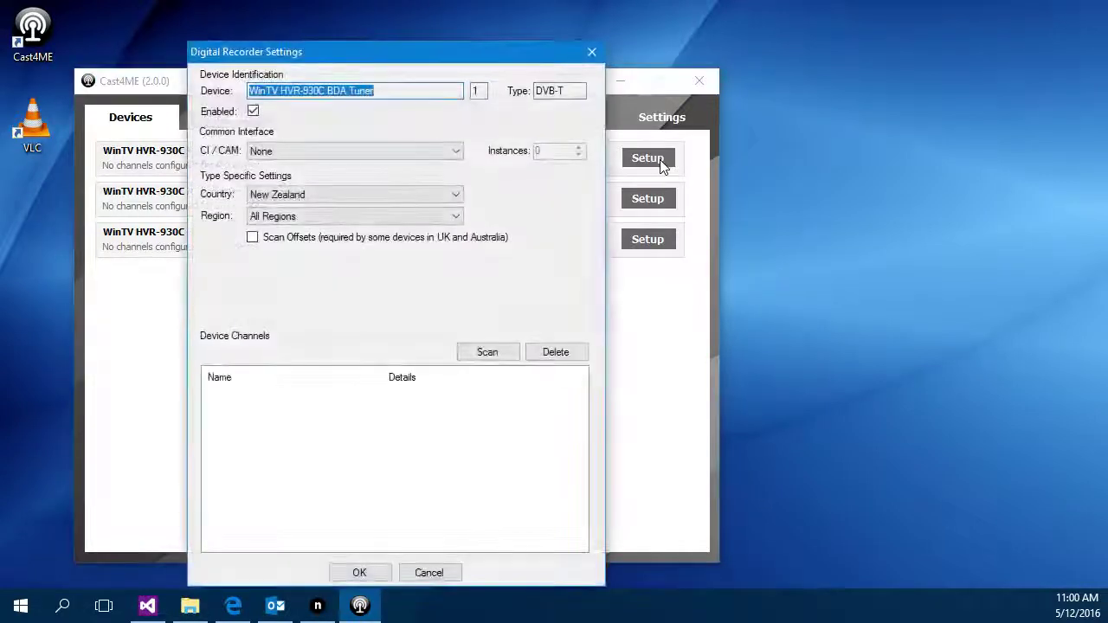
# Step: Set the tuner's region to Wellington (Mt KauKau), scan for channels and save all the scanned channels to the device
pyautogui.click(457, 216)
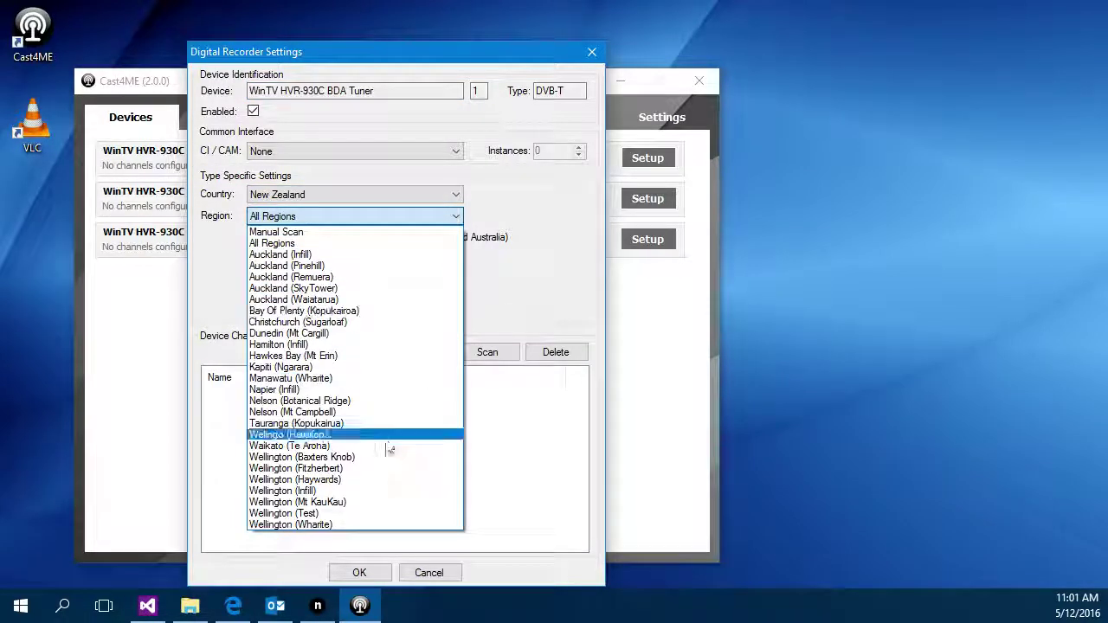
pyautogui.click(350, 502)
pyautogui.click(483, 357)
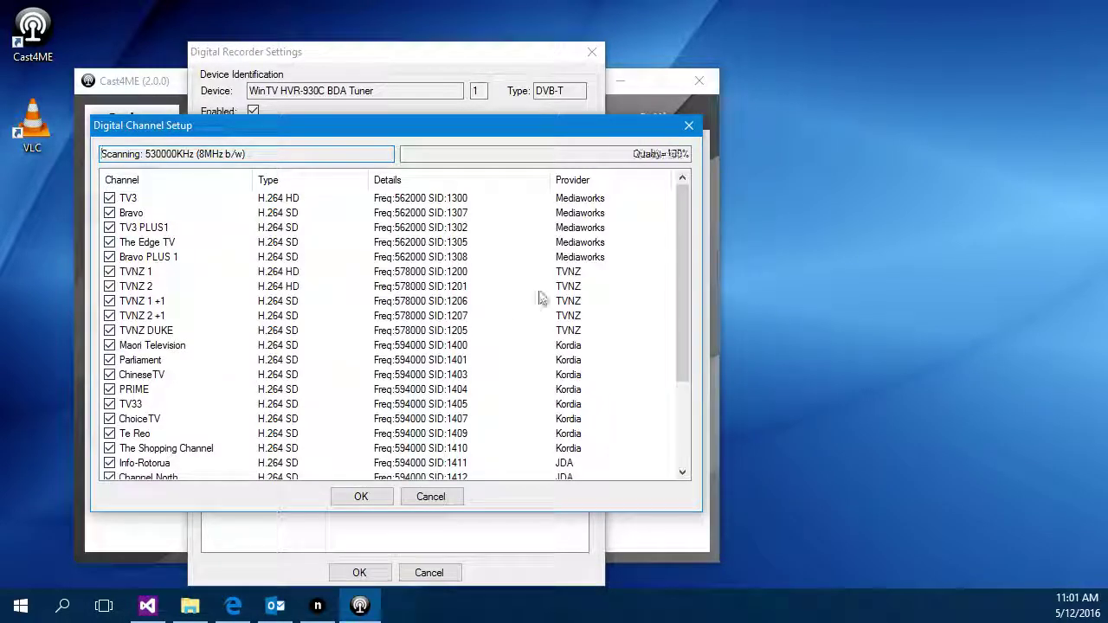
pyautogui.moveTo(684, 268); pyautogui.dragTo(678, 246)
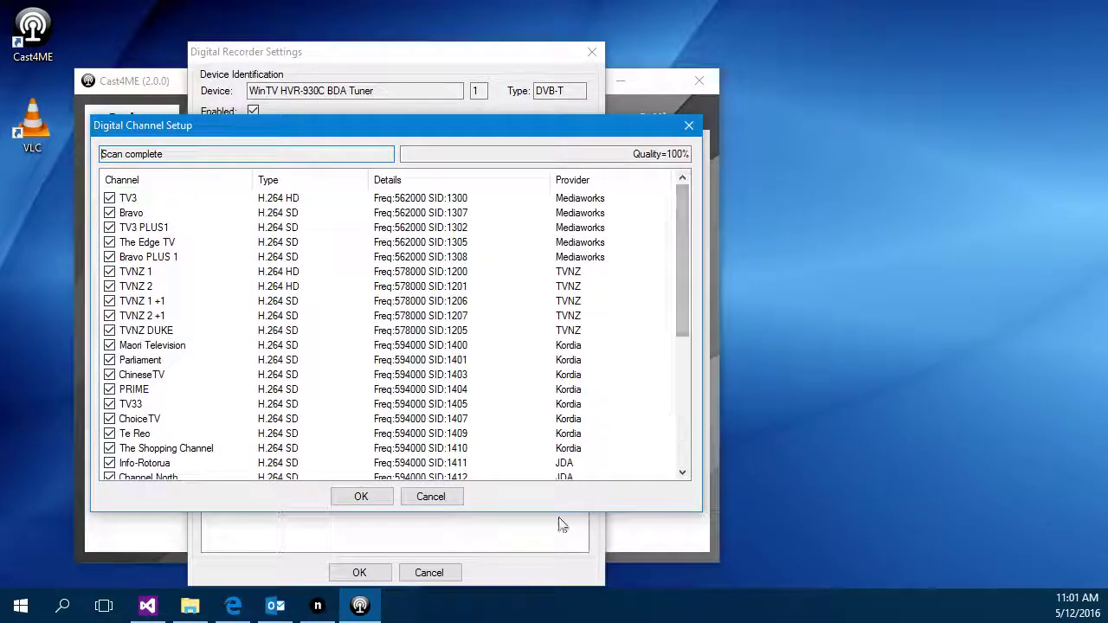
pyautogui.click(355, 500)
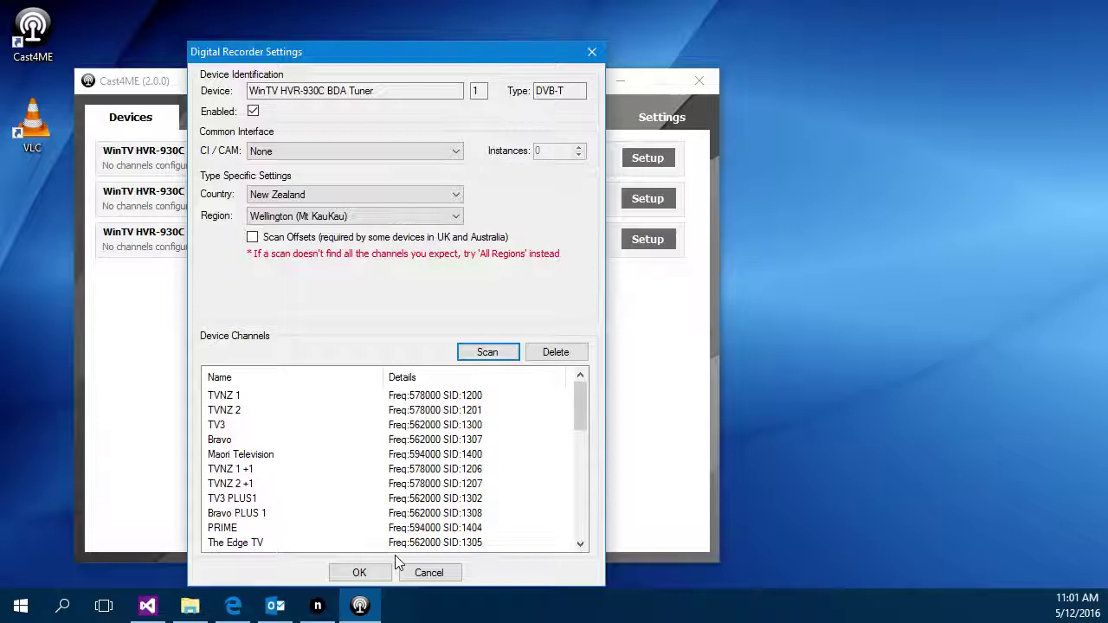
pyautogui.click(363, 572)
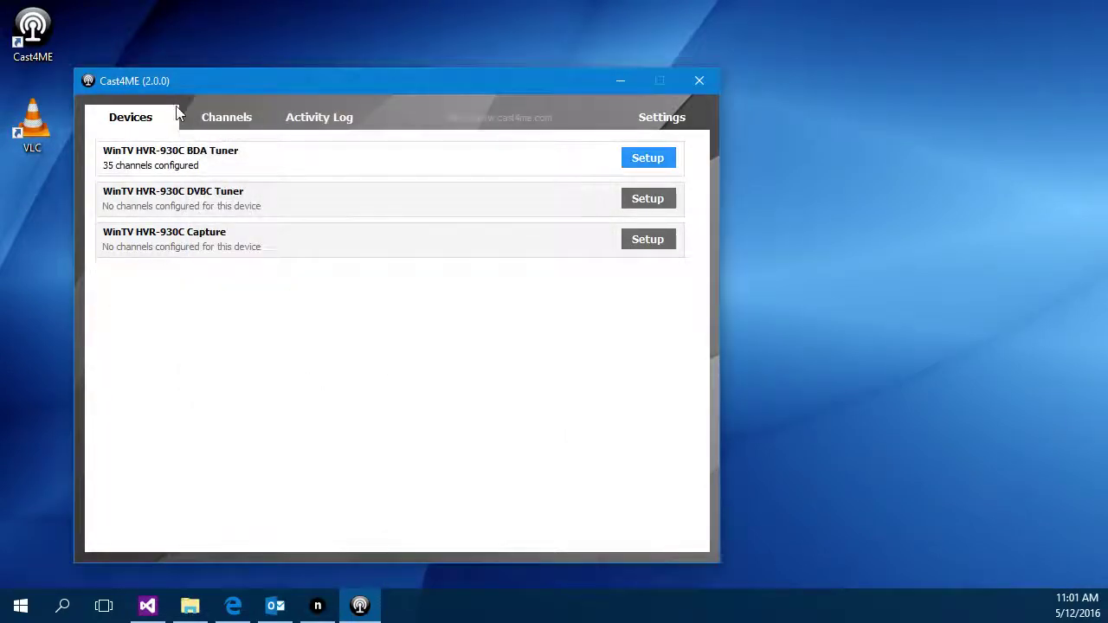
# Step: Review the channel list and inspect the streaming setup of TVNZ 1 without changing it
pyautogui.click(207, 126)
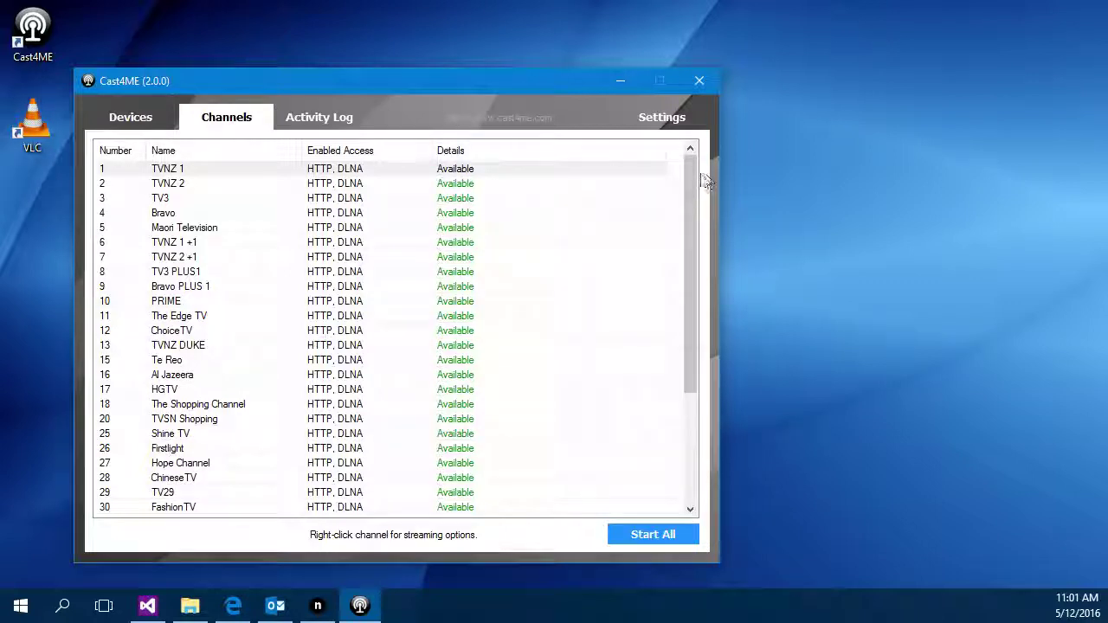
pyautogui.moveTo(690, 201); pyautogui.dragTo(715, 154)
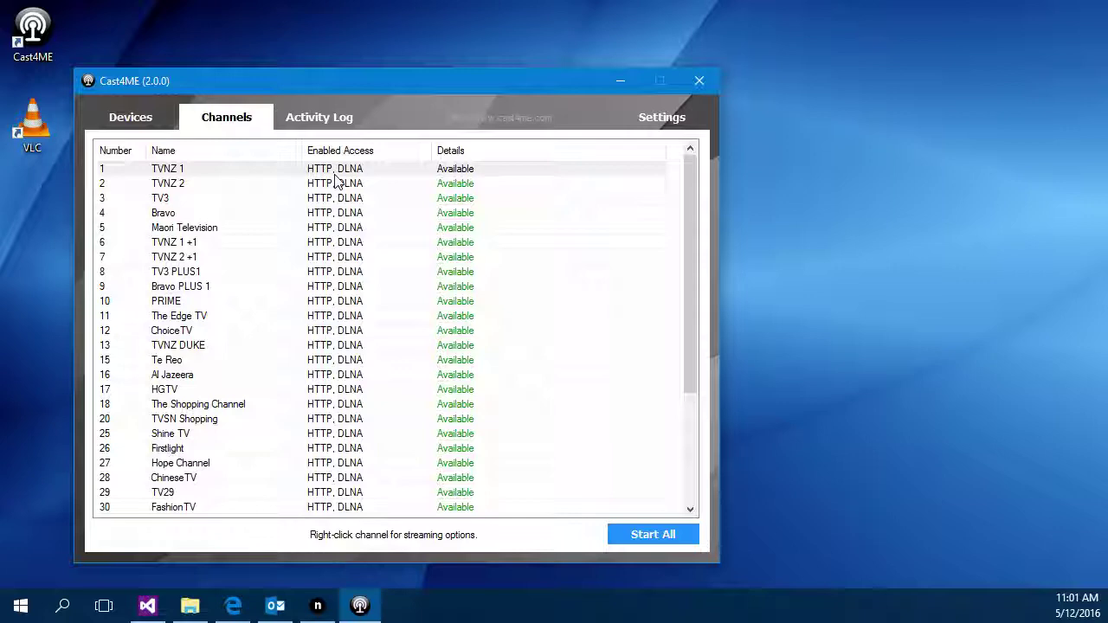
pyautogui.doubleClick(362, 172)
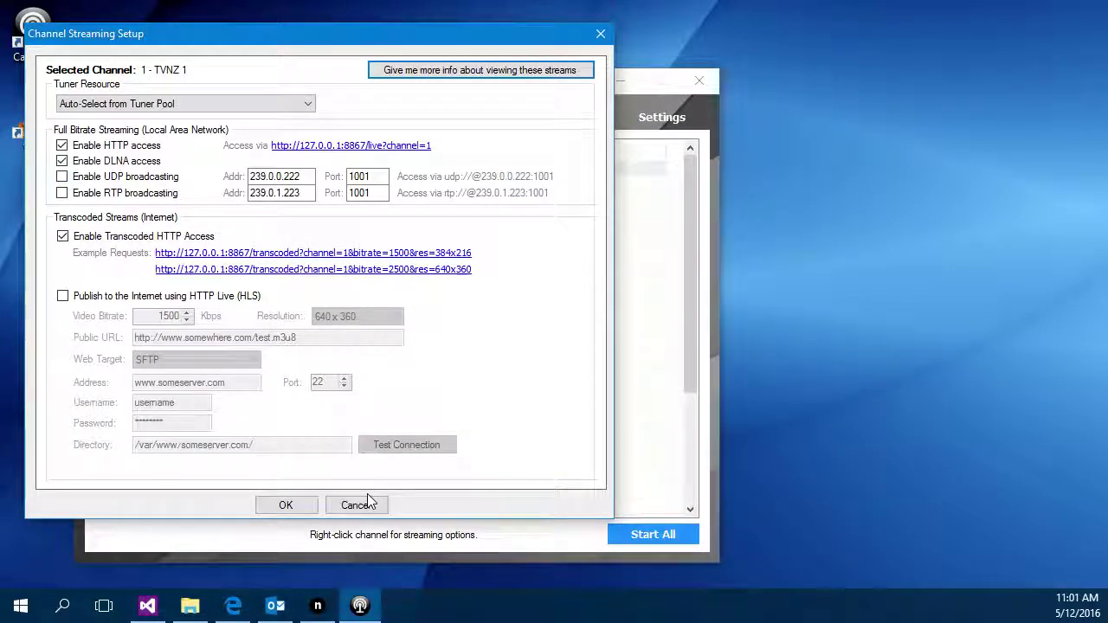
pyautogui.click(356, 507)
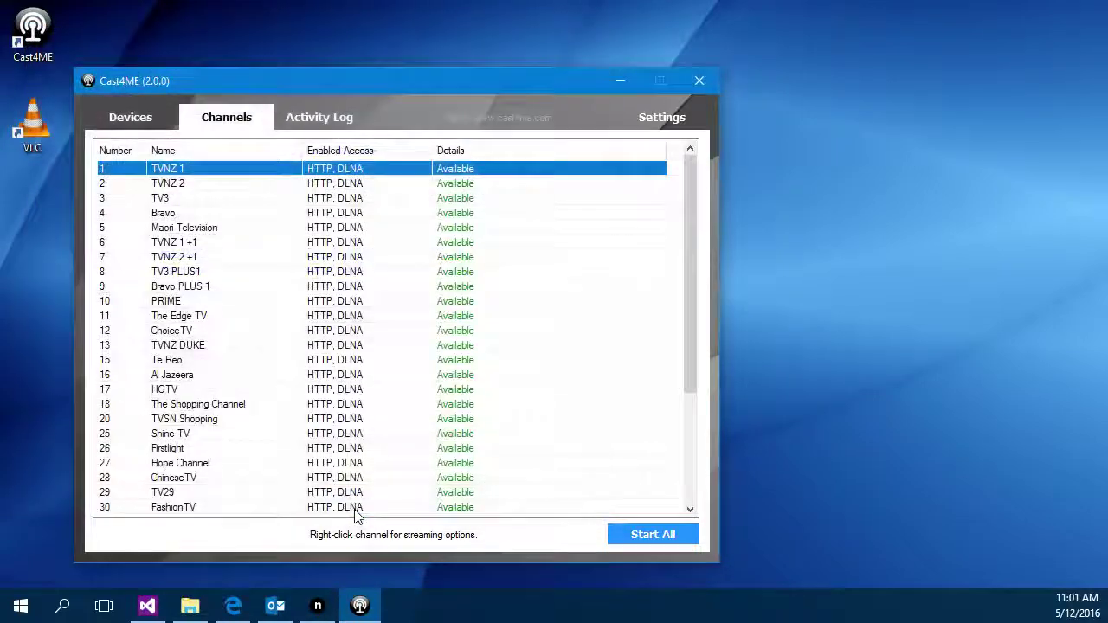
# Step: Launch VLC media player and open its Playlist window, moving it higher on the desktop
pyautogui.doubleClick(34, 124)
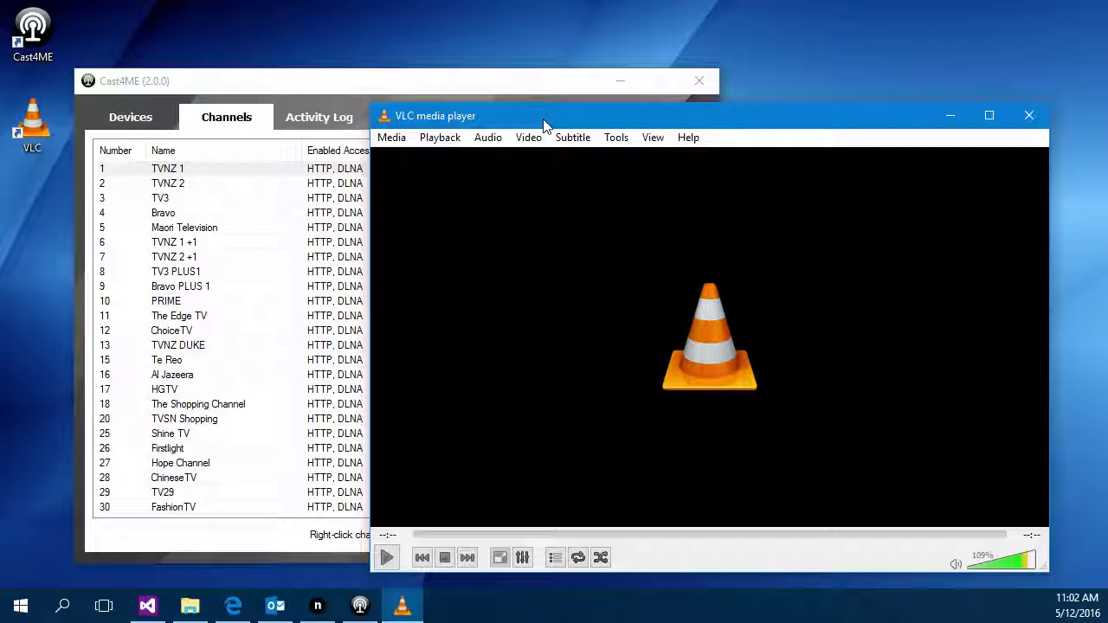
pyautogui.click(623, 140)
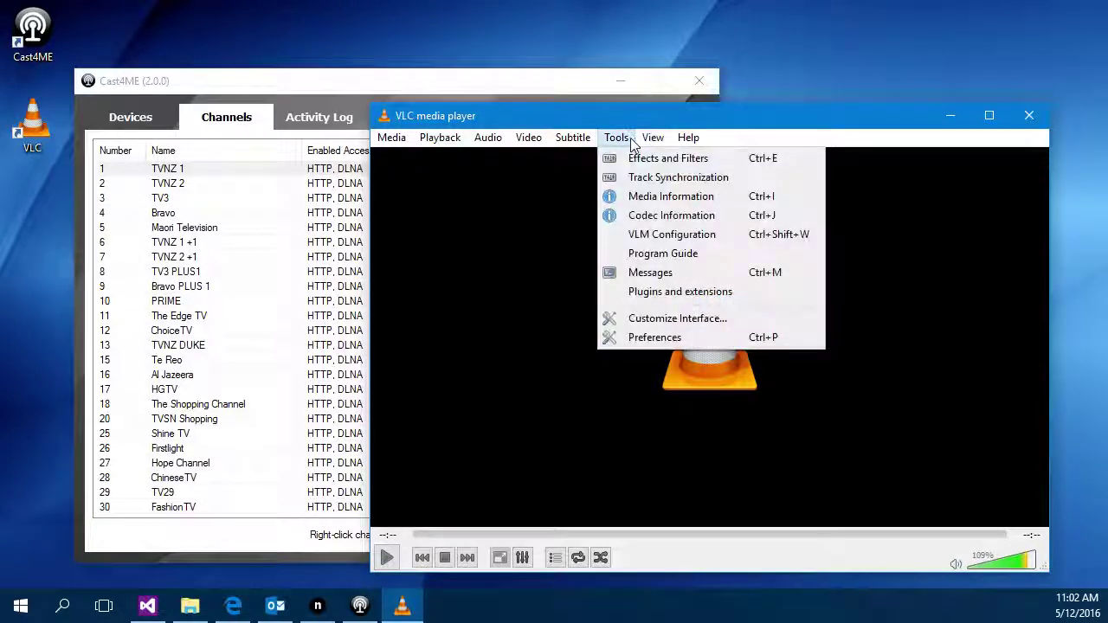
pyautogui.click(570, 141)
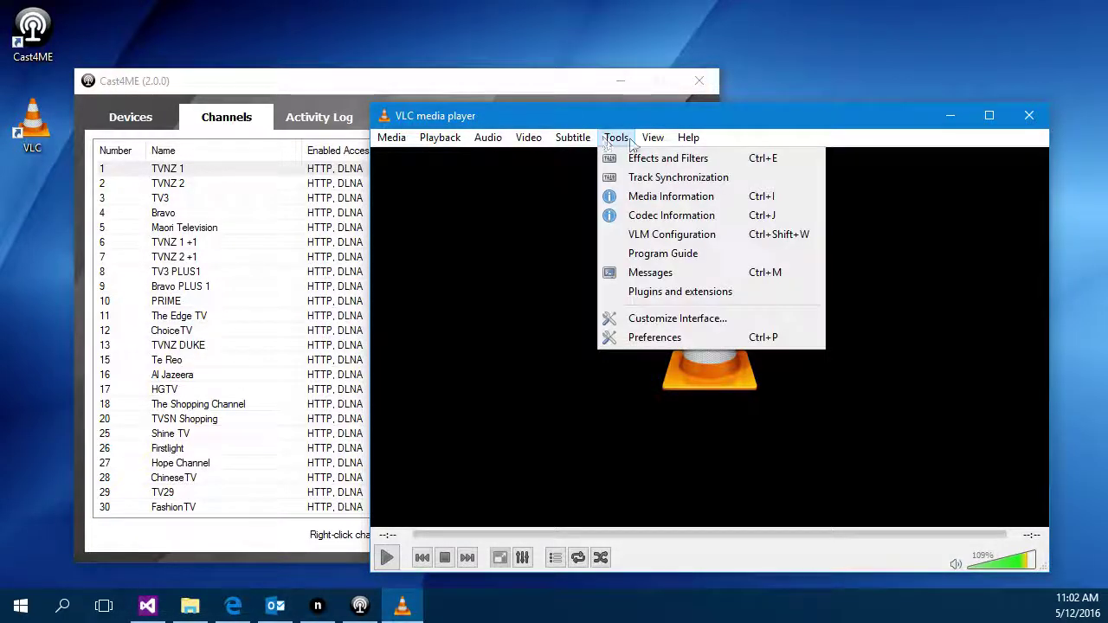
pyautogui.moveTo(652, 140)
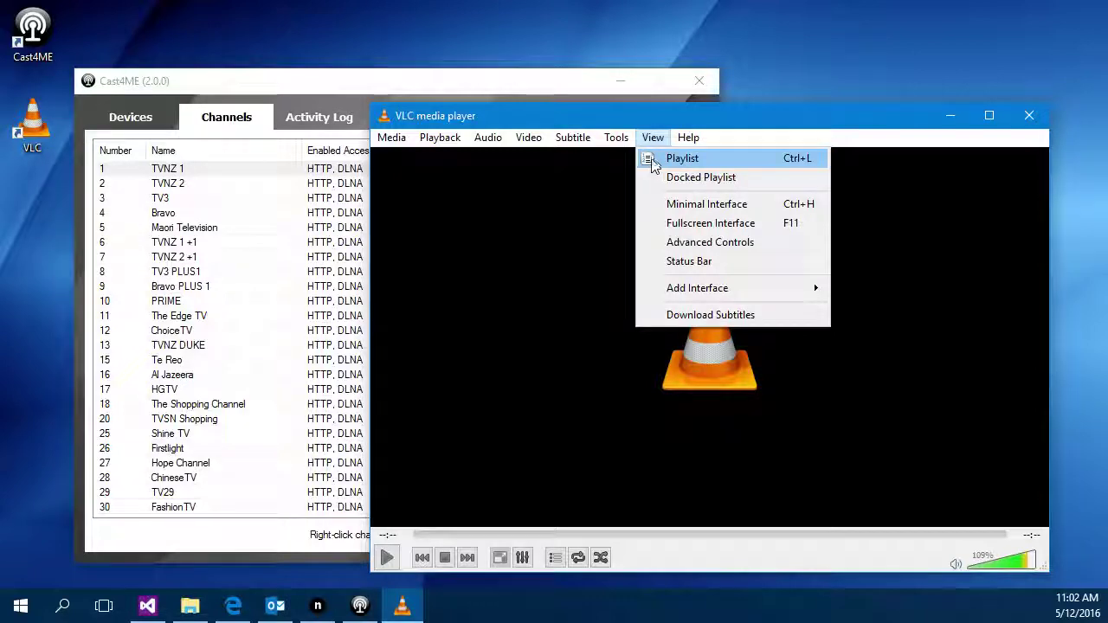
pyautogui.click(682, 159)
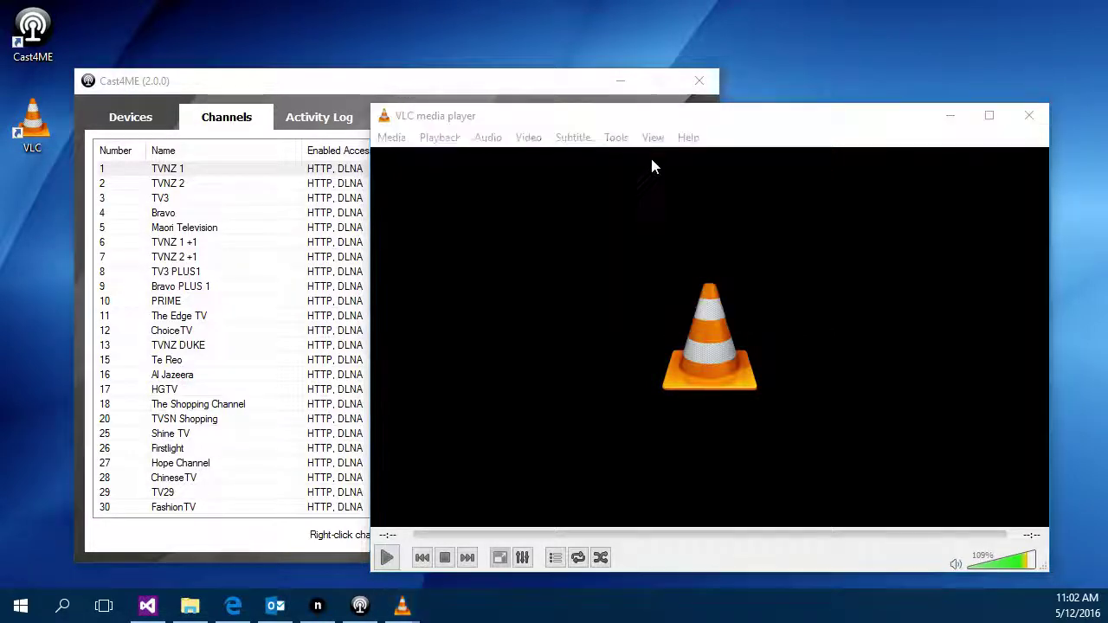
pyautogui.moveTo(505, 153); pyautogui.dragTo(581, 56)
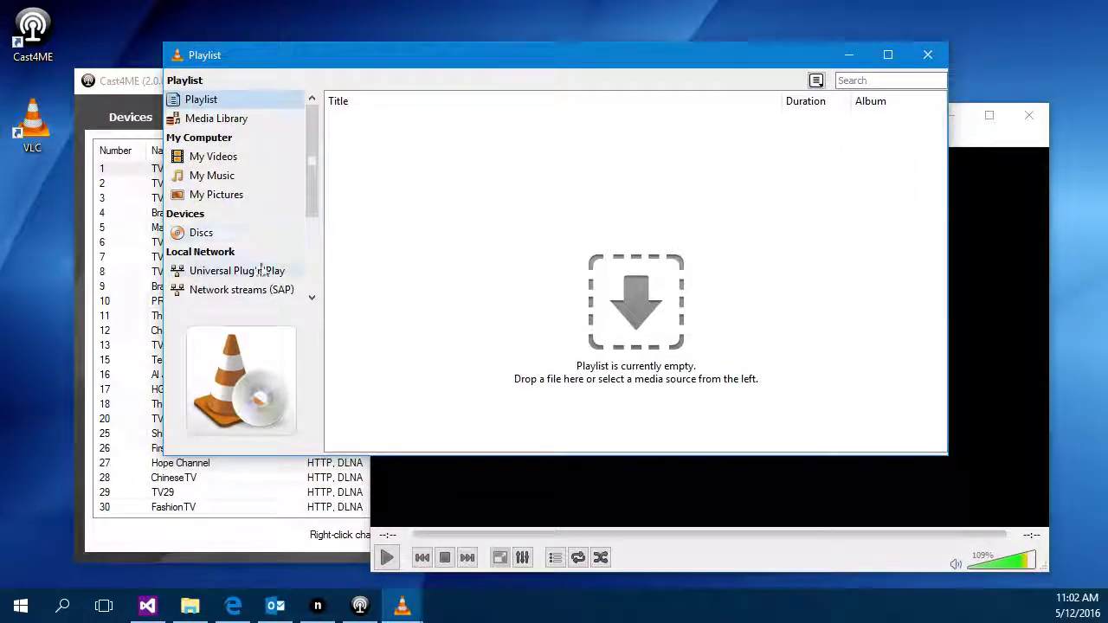
# Step: Play TVNZ 1 from the Cast4ME Server found under the Universal Plug'n'Play local network source
pyautogui.click(255, 274)
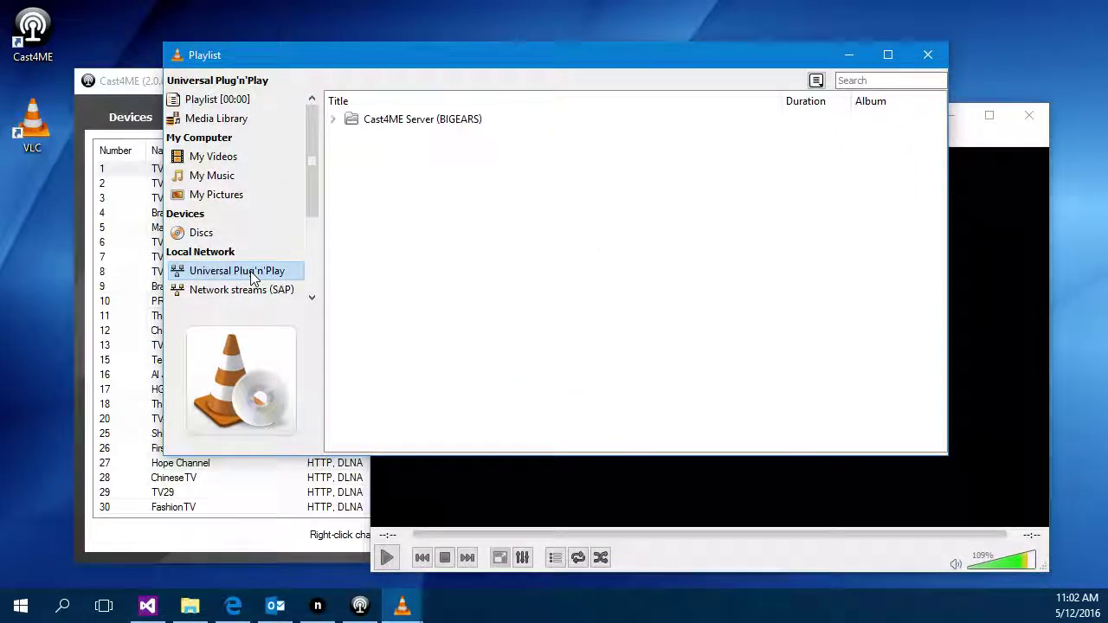
pyautogui.click(336, 121)
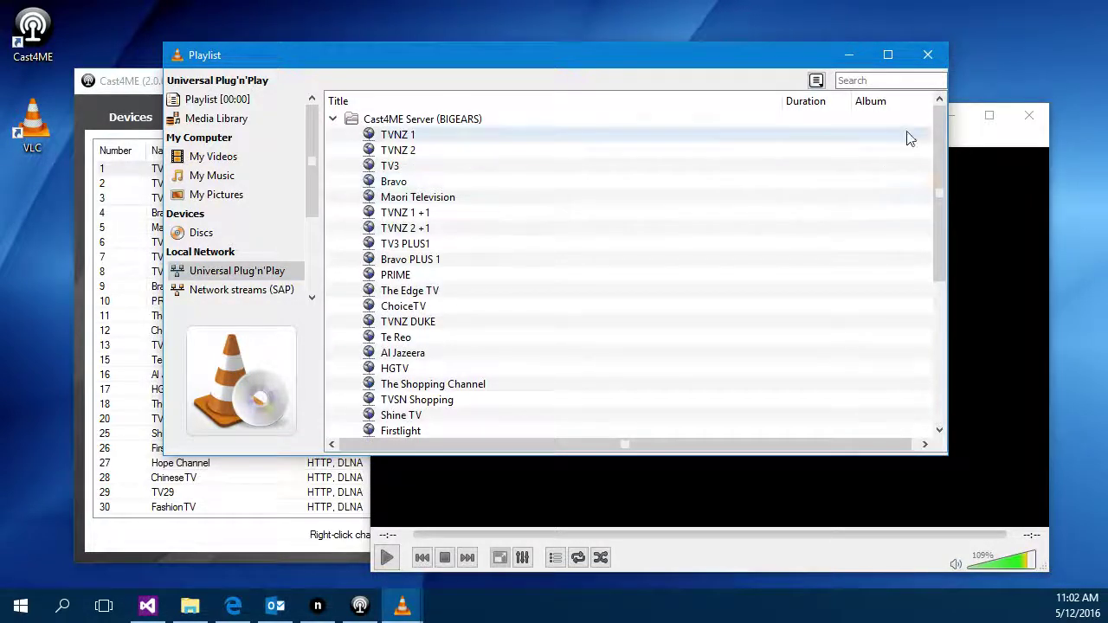
pyautogui.moveTo(943, 126); pyautogui.dragTo(969, 73)
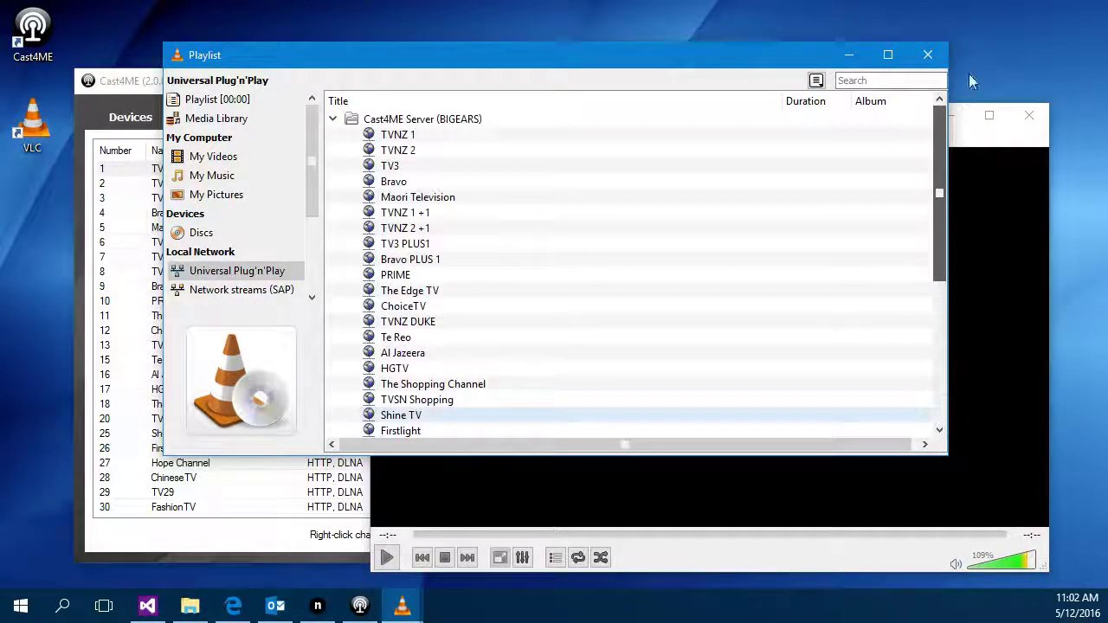
pyautogui.click(416, 140)
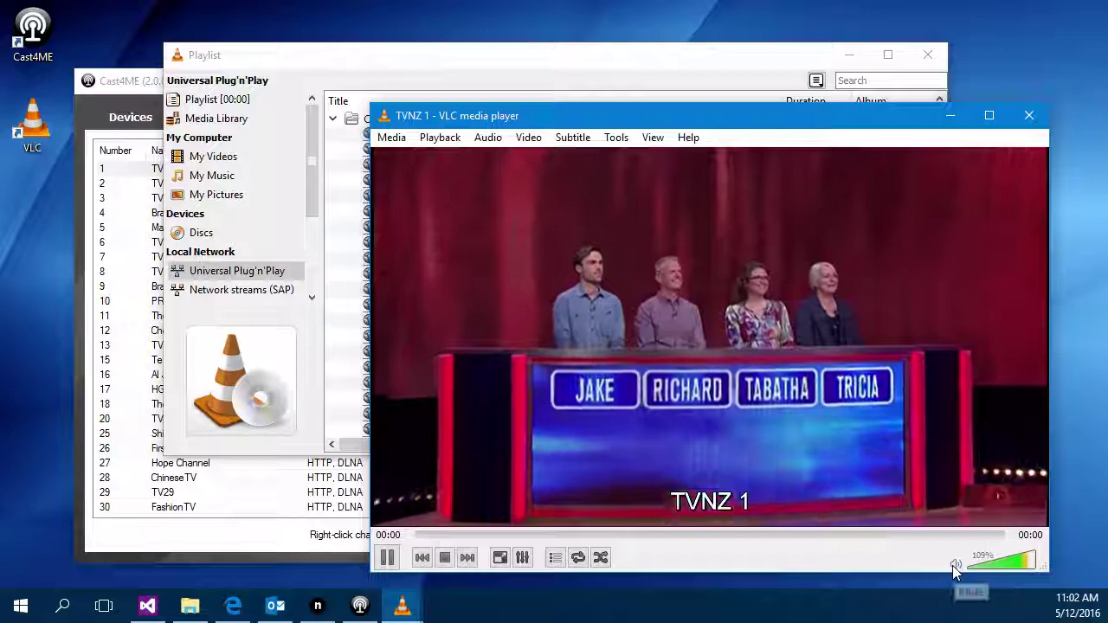
# Step: Mute the player's sound and switch playback to TVNZ 2 from the Cast4ME Server channels
pyautogui.click(955, 564)
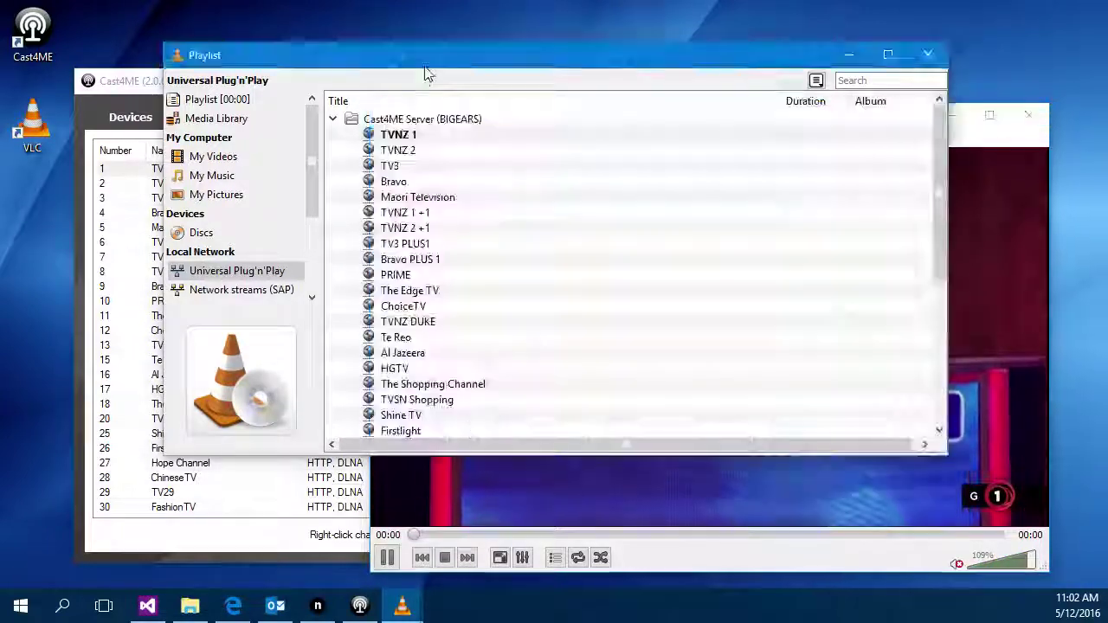
pyautogui.click(425, 73)
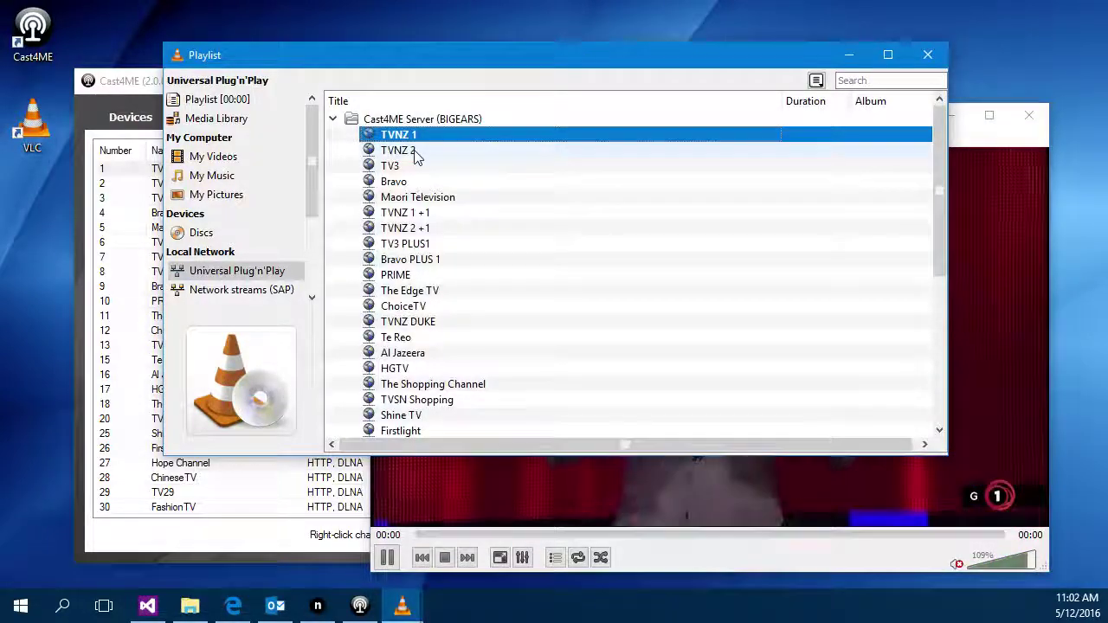
pyautogui.doubleClick(415, 154)
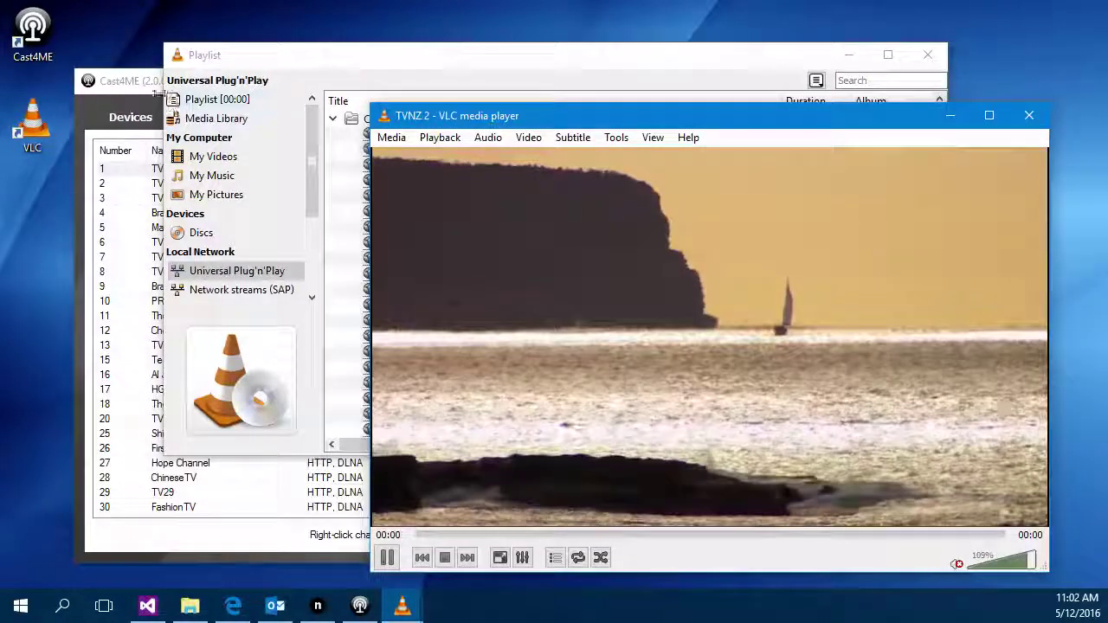
# Step: Switch to Cast4ME and examine the availability details of the channels, including the TVNZ 2 entry
pyautogui.click(128, 84)
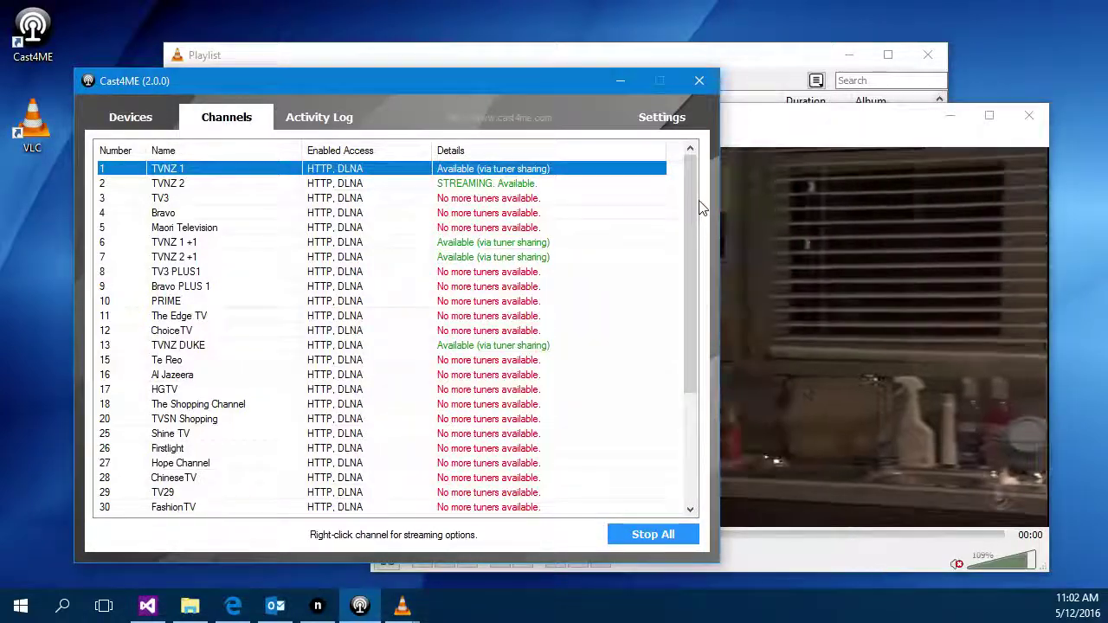
pyautogui.moveTo(692, 221); pyautogui.dragTo(711, 173)
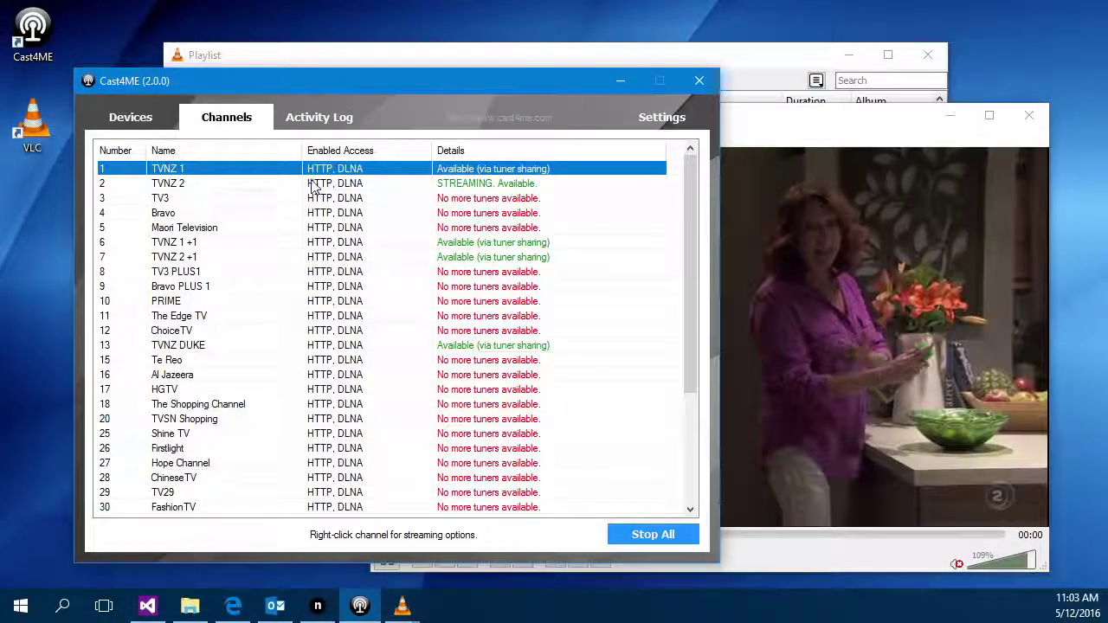
pyautogui.click(443, 184)
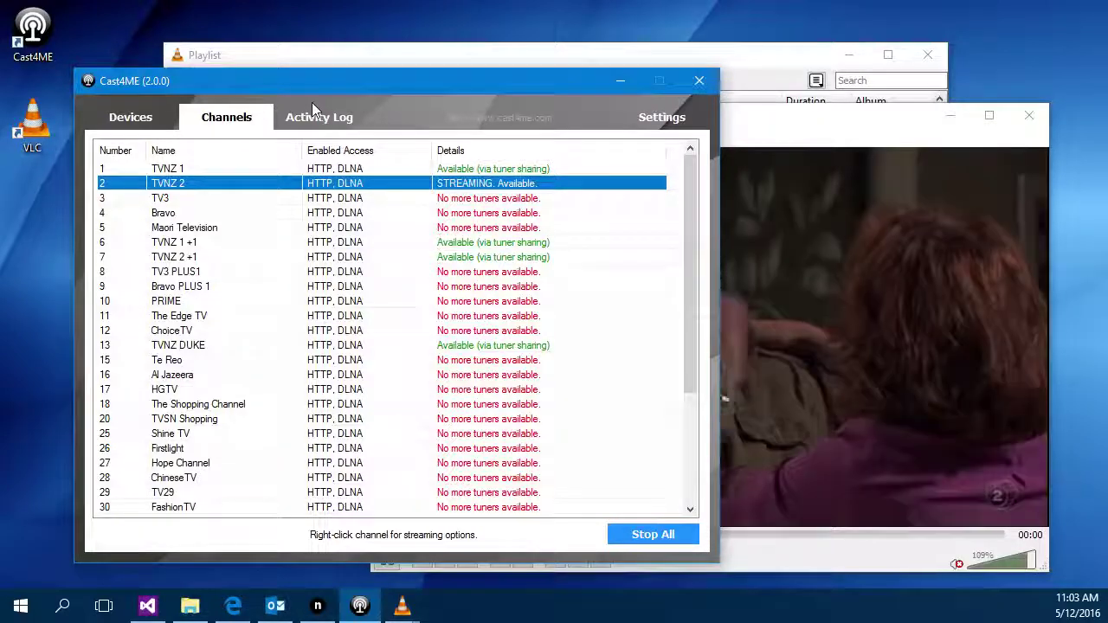
# Step: Examine the activity log, widen the Device column of the active streams, and return to the VLC player
pyautogui.click(308, 114)
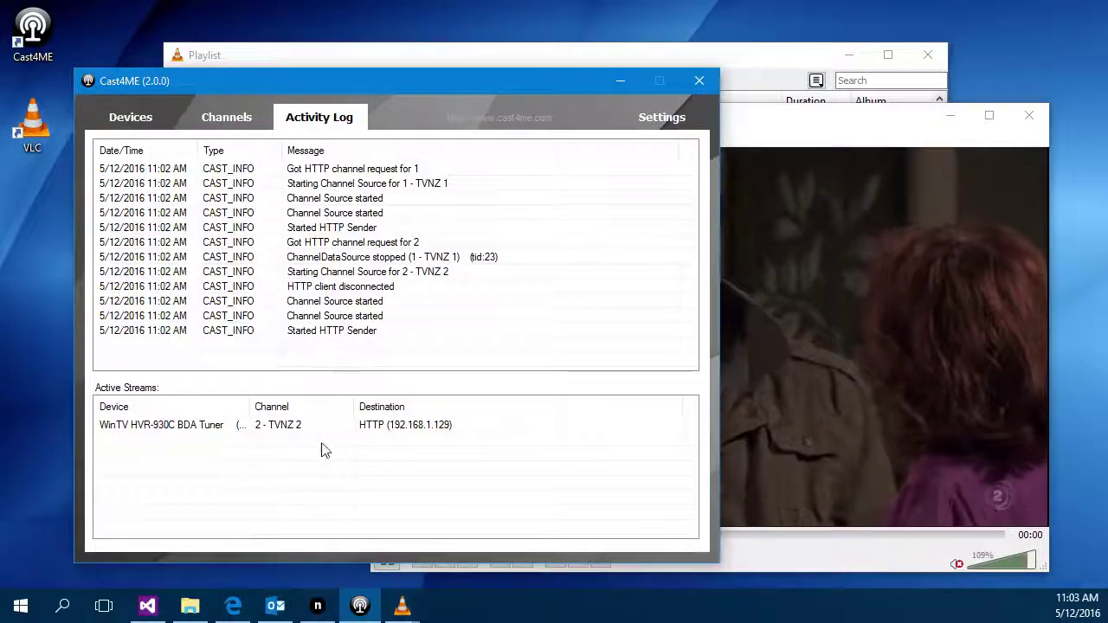
pyautogui.moveTo(250, 404); pyautogui.dragTo(339, 396)
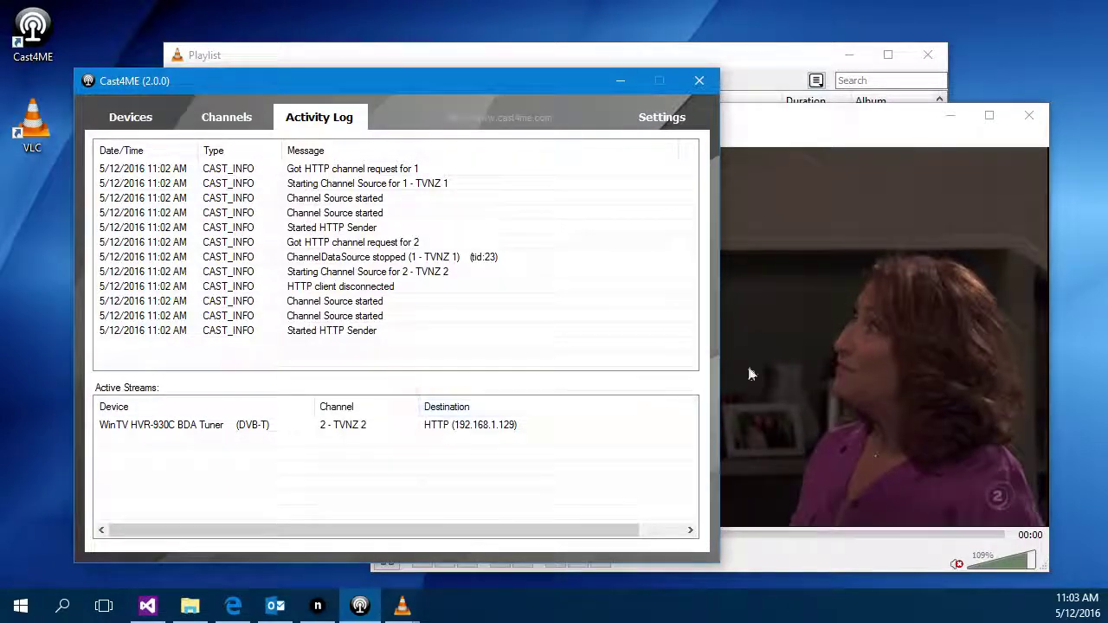
pyautogui.click(750, 374)
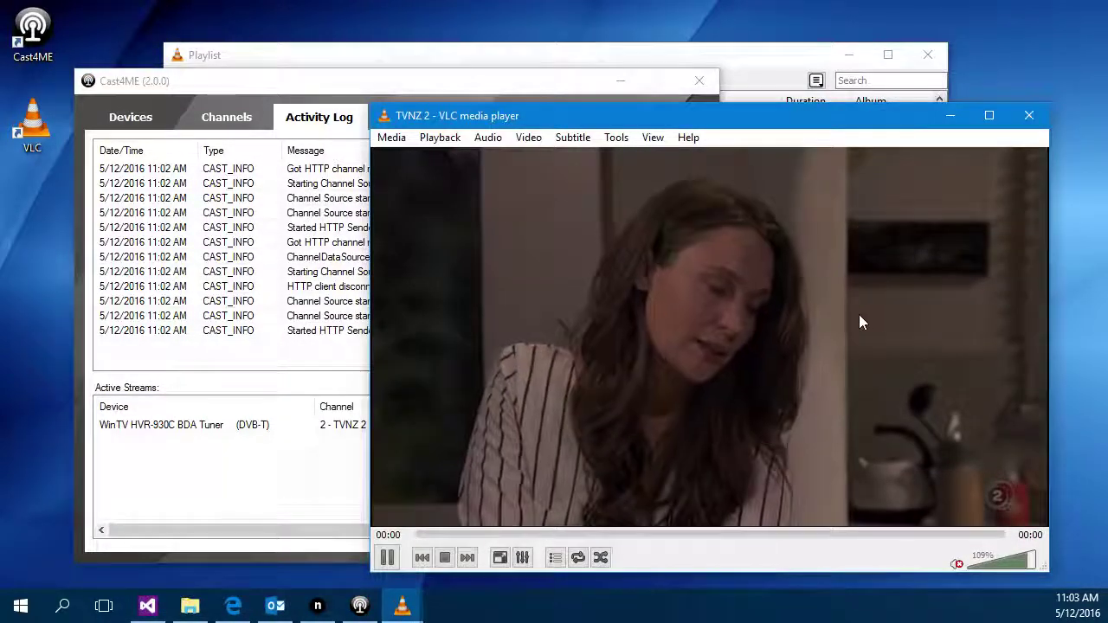